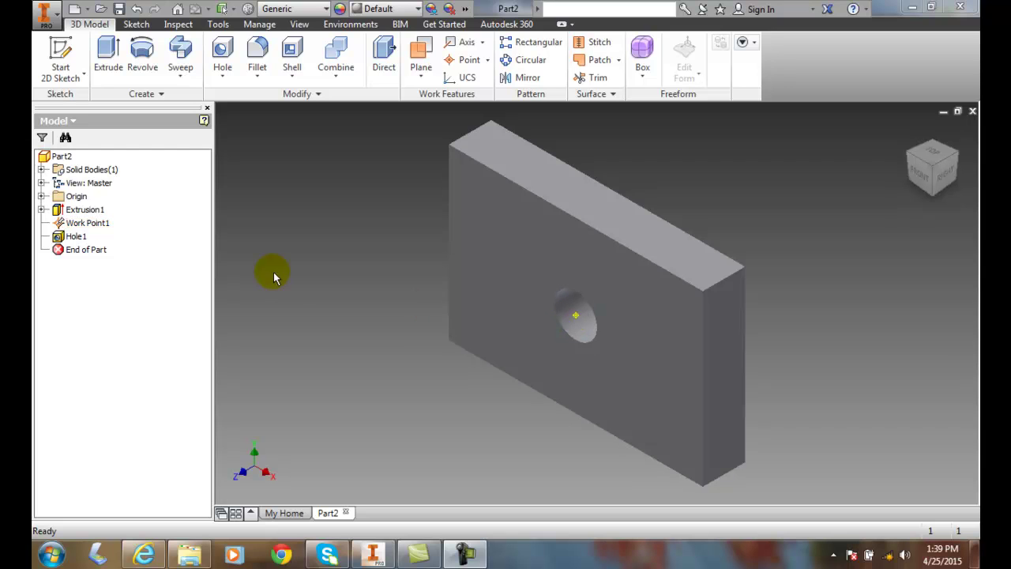
# Review the hole's placement settings in its feature definition, then close them without changing anything
pyautogui.click(75, 224)
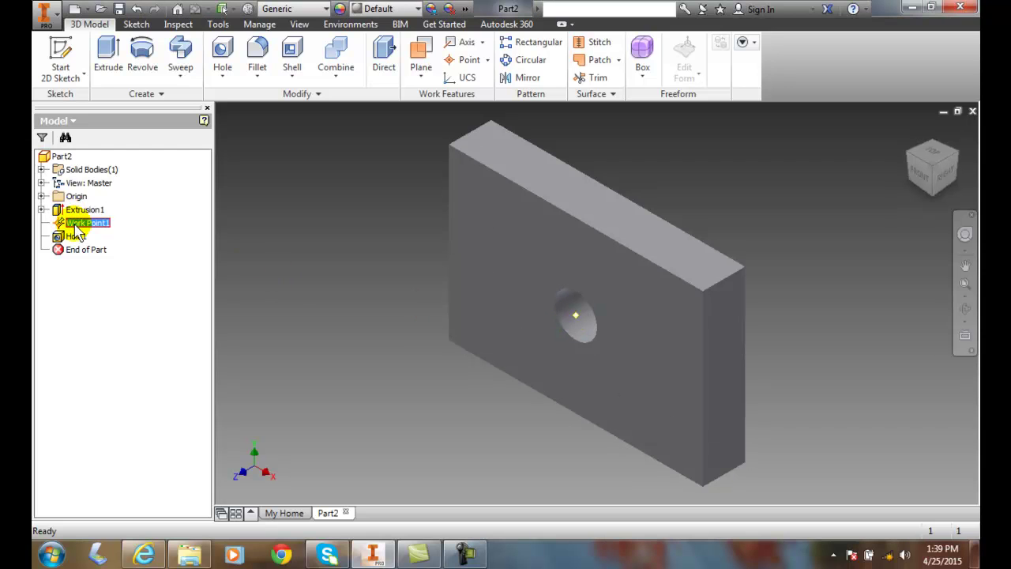
pyautogui.click(75, 236)
pyautogui.rightClick(78, 237)
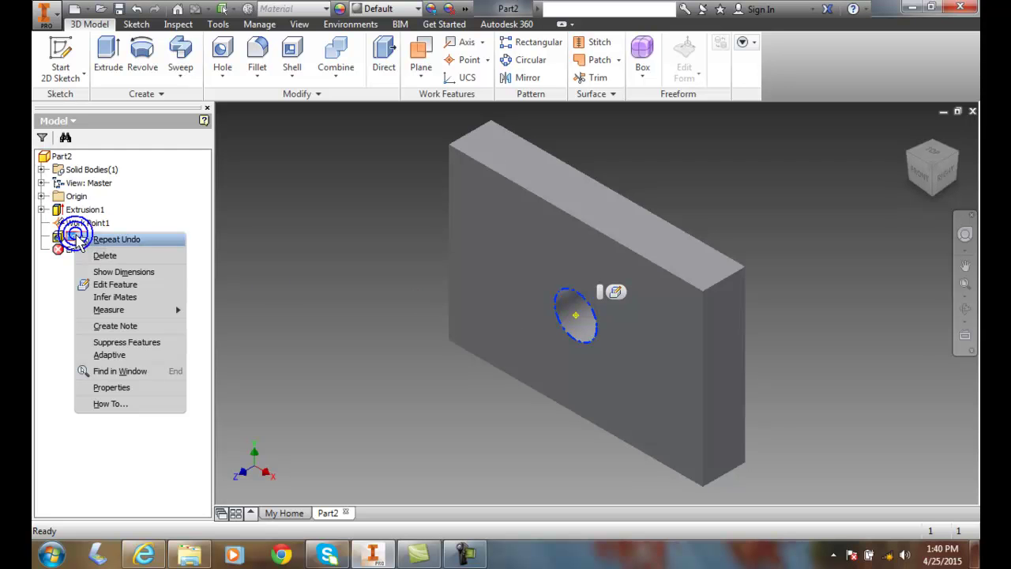
pyautogui.click(109, 286)
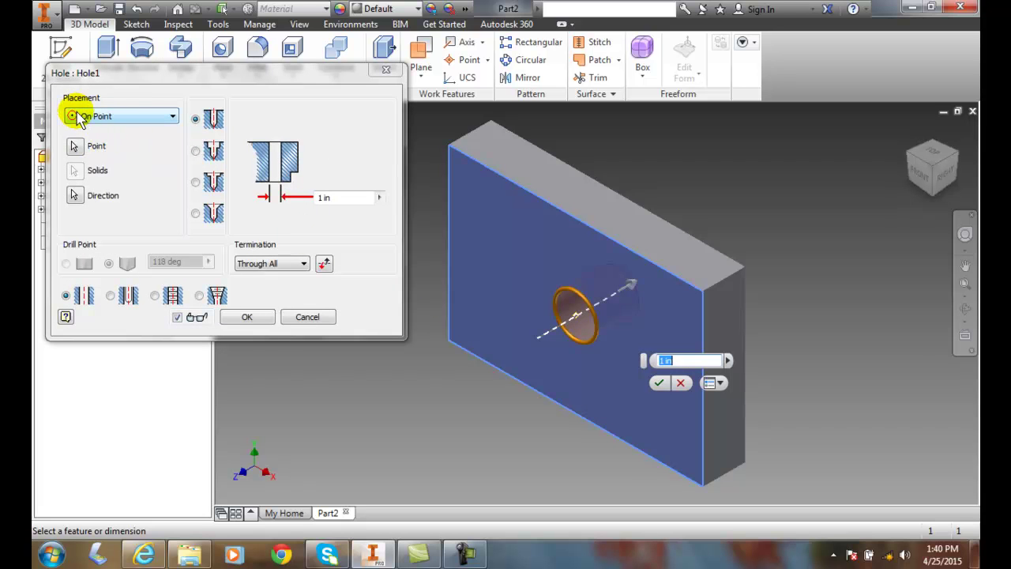
pyautogui.click(307, 317)
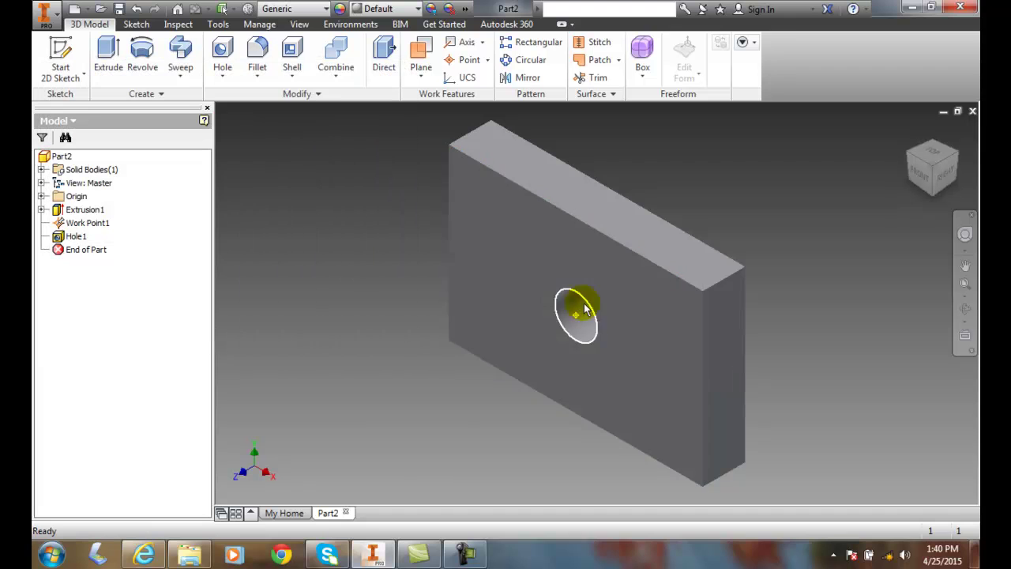
# Look up the Grounded Point command among the work point types
pyautogui.click(488, 60)
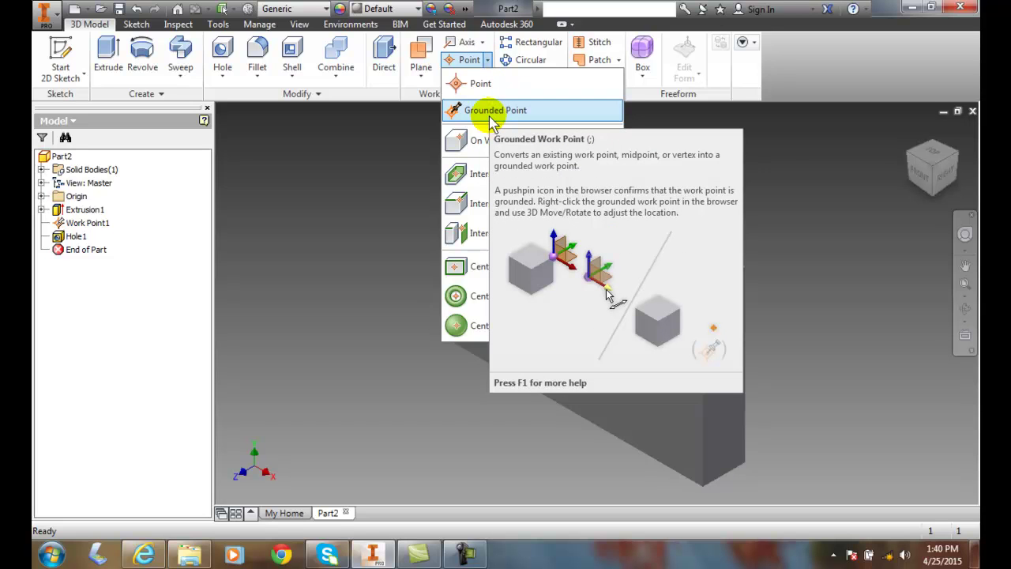
pyautogui.click(491, 110)
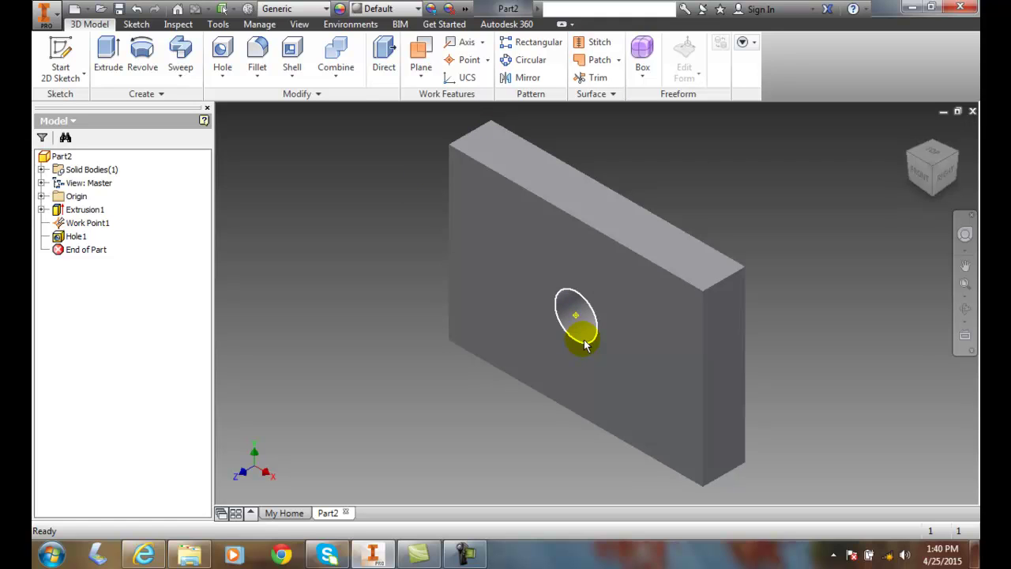
pyautogui.moveTo(585, 345)
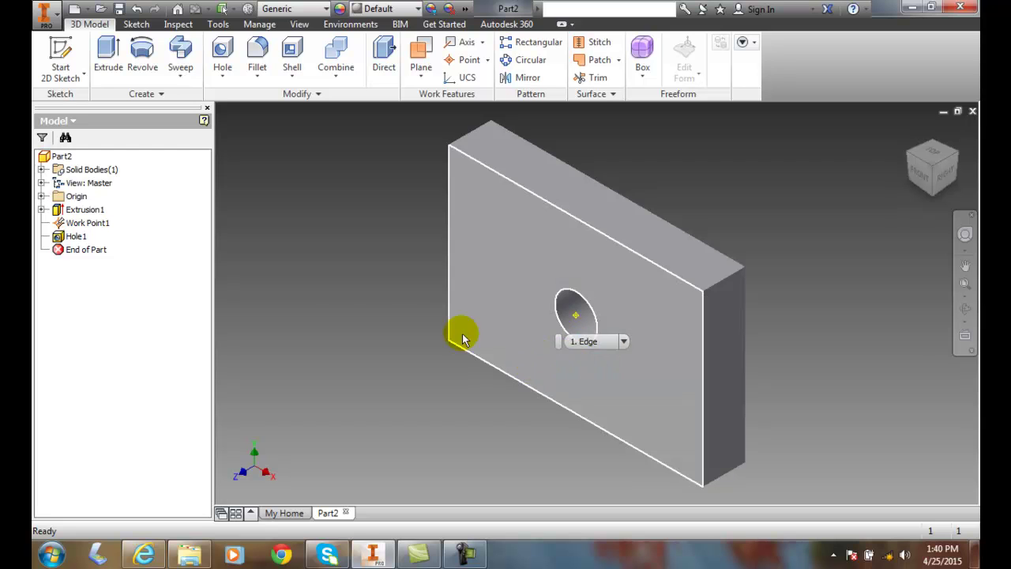
pyautogui.click(83, 220)
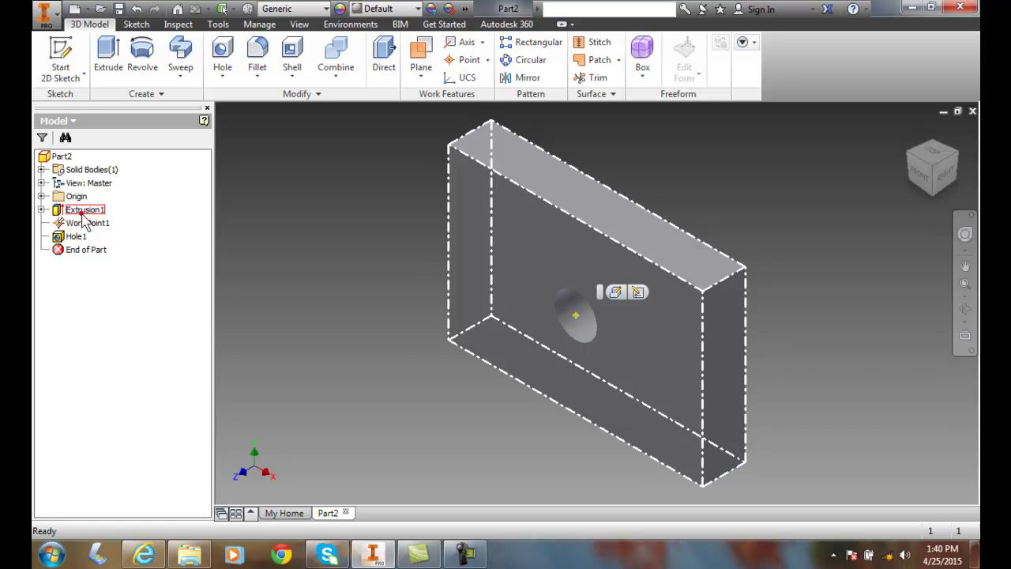
pyautogui.rightClick(83, 221)
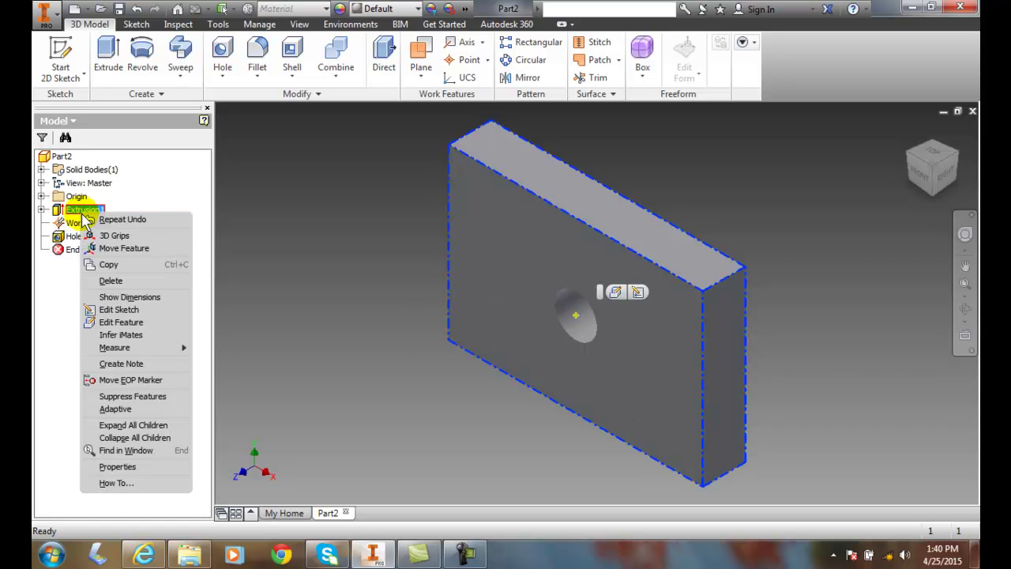
pyautogui.click(118, 248)
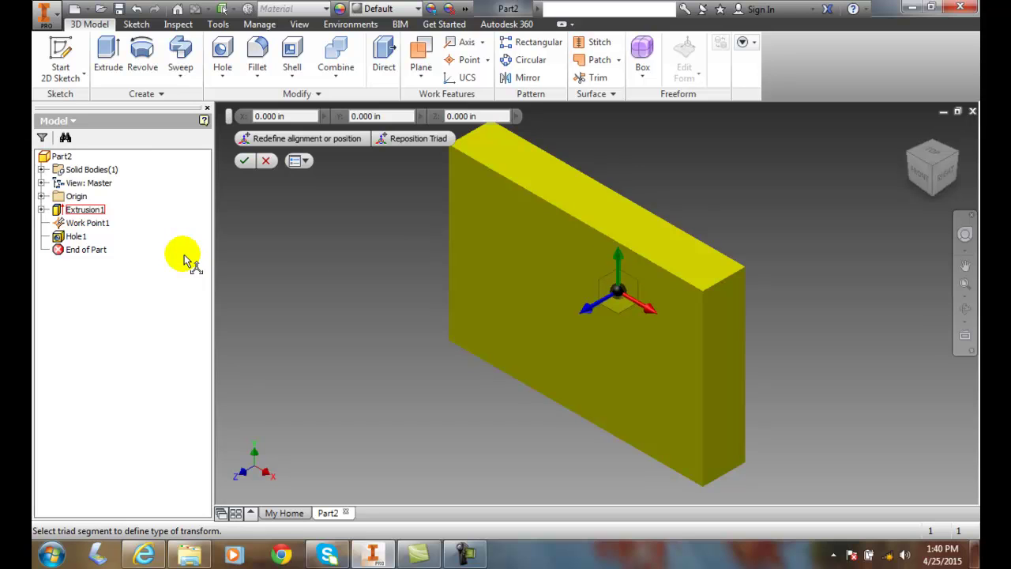
pyautogui.click(267, 162)
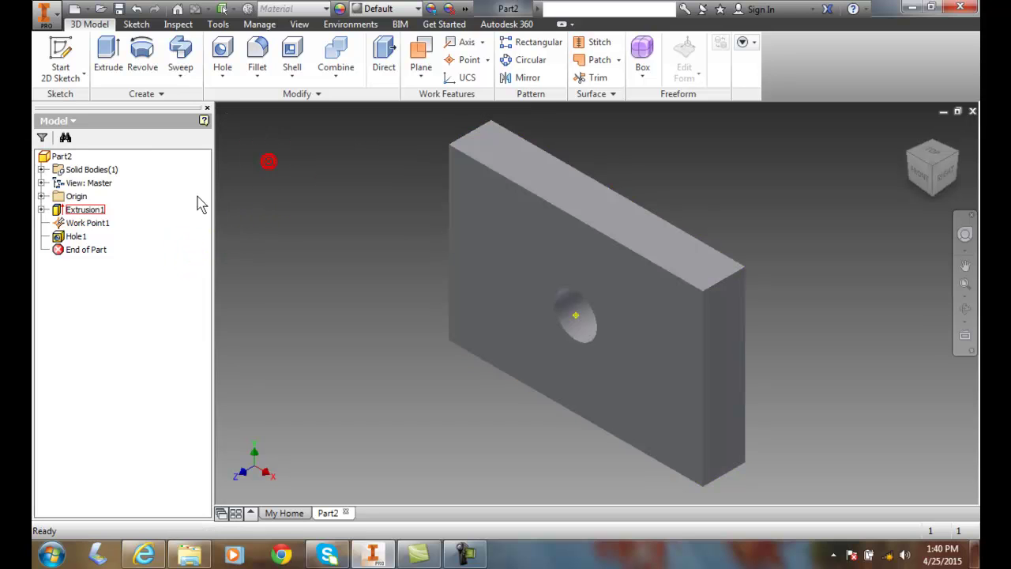
pyautogui.rightClick(73, 237)
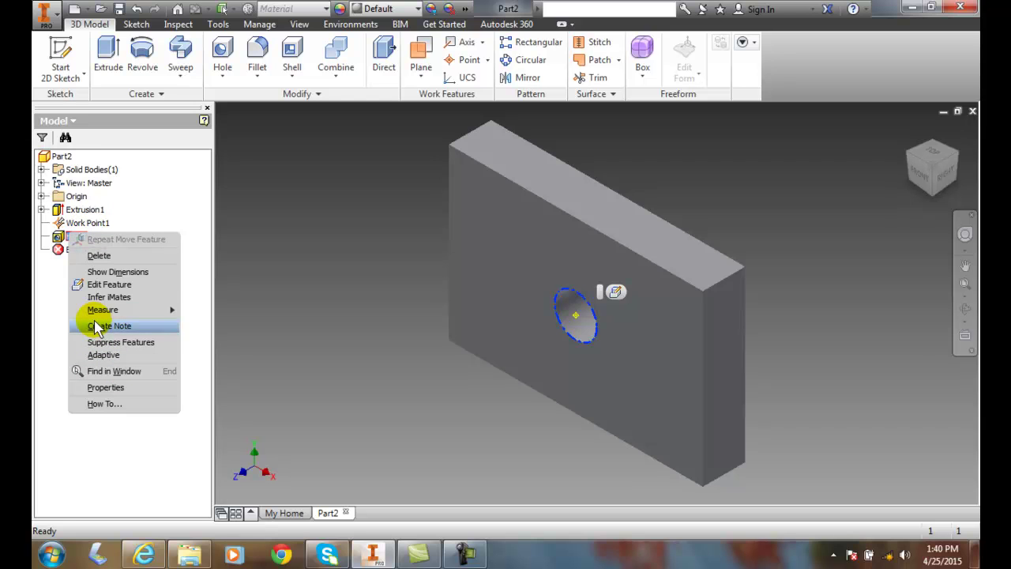
# Start 3D Move/Rotate on the grounded work point at the hole's centre and offset it 2 in along X
pyautogui.click(83, 224)
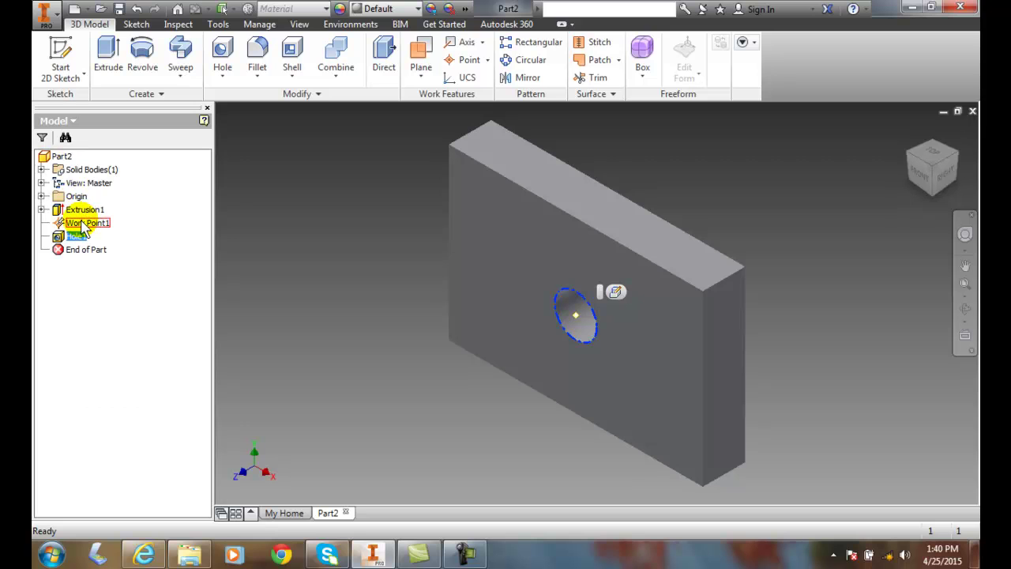
pyautogui.click(84, 225)
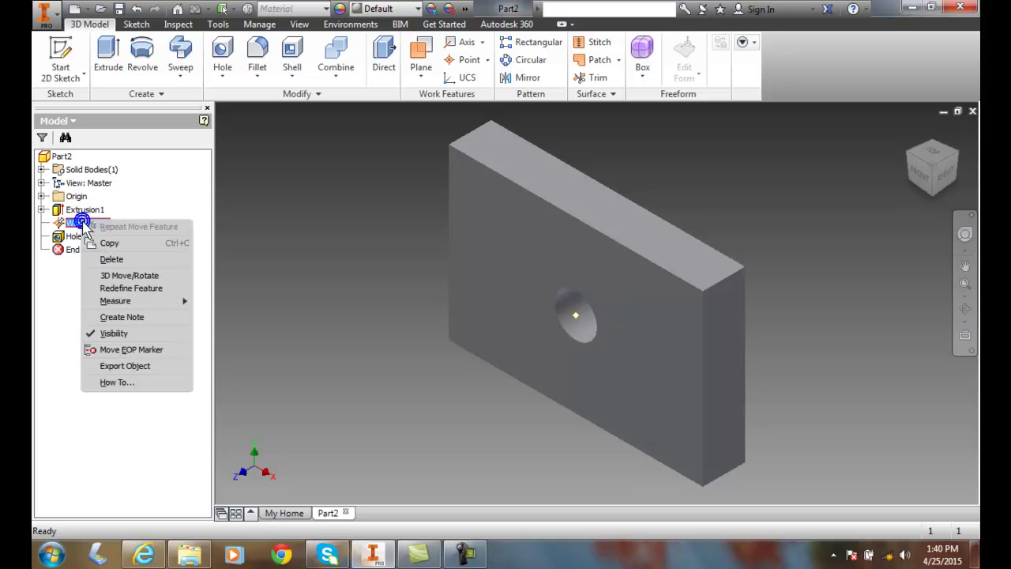
pyautogui.rightClick(84, 226)
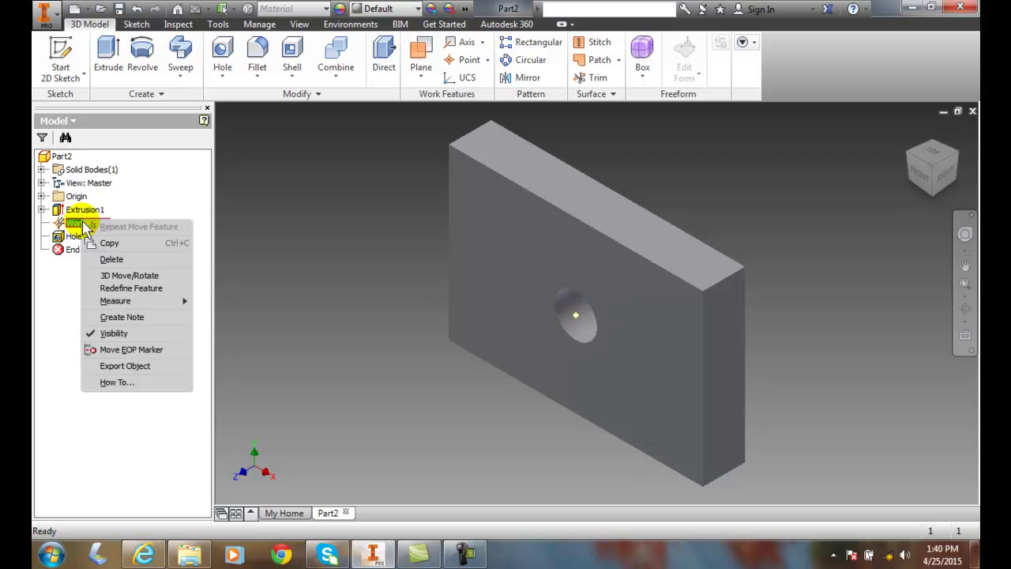
pyautogui.click(118, 275)
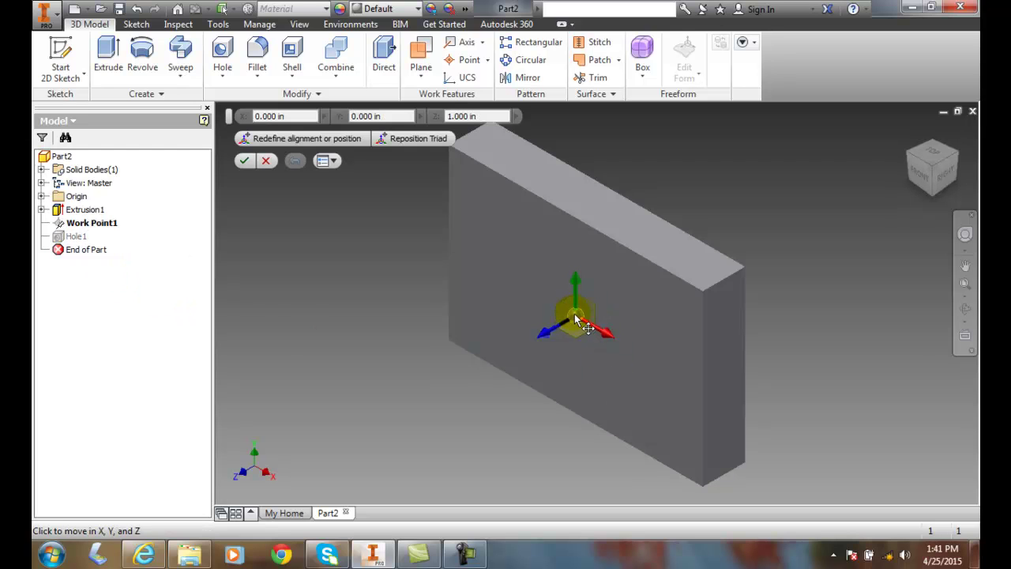
pyautogui.click(527, 387)
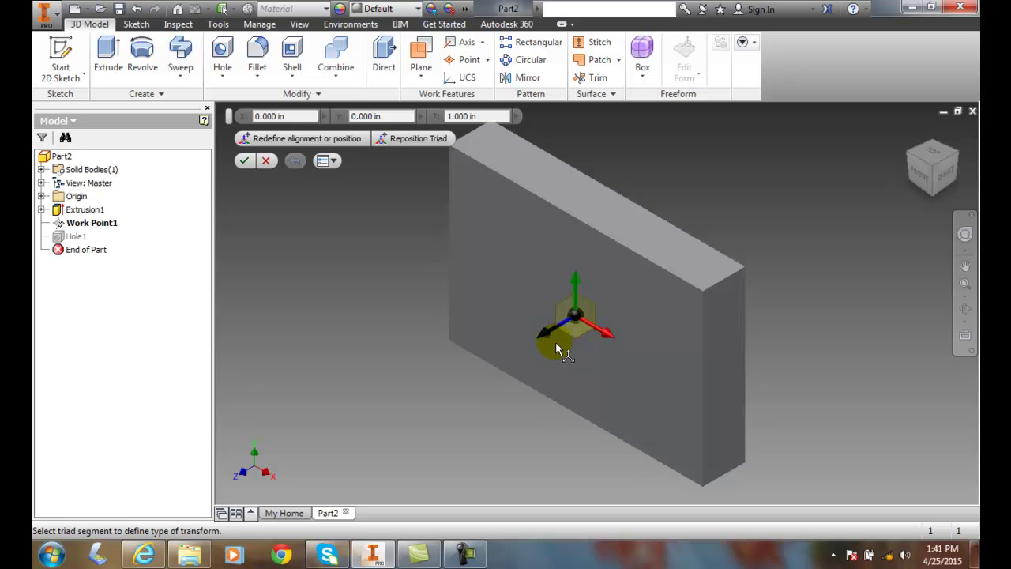
pyautogui.click(608, 339)
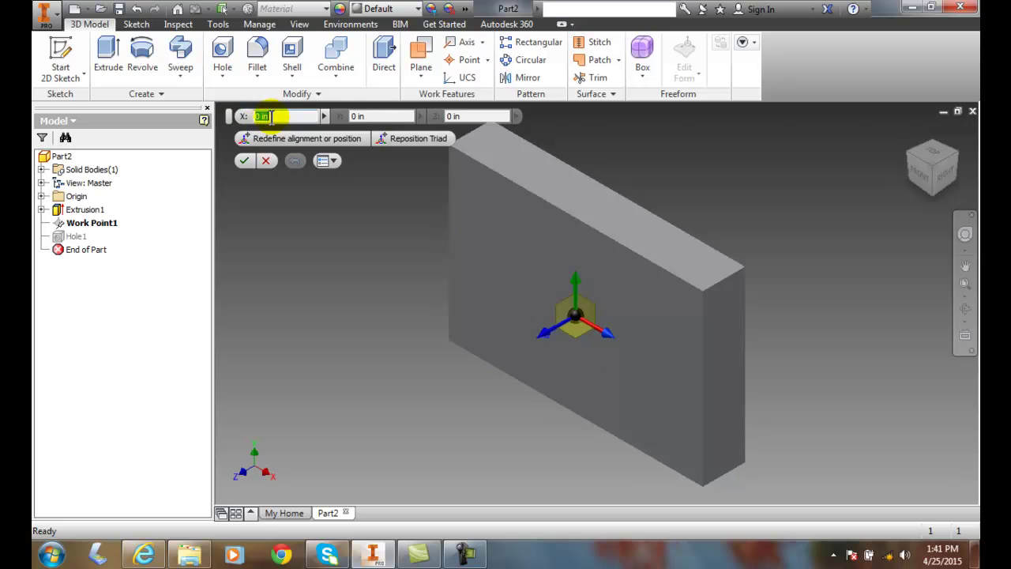
pyautogui.write('3')
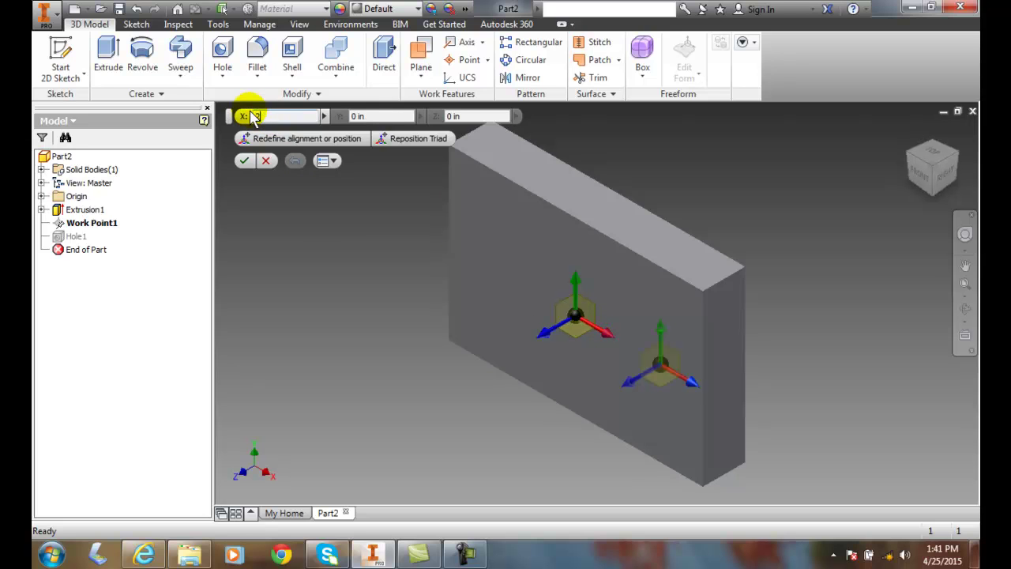
pyautogui.write('2')
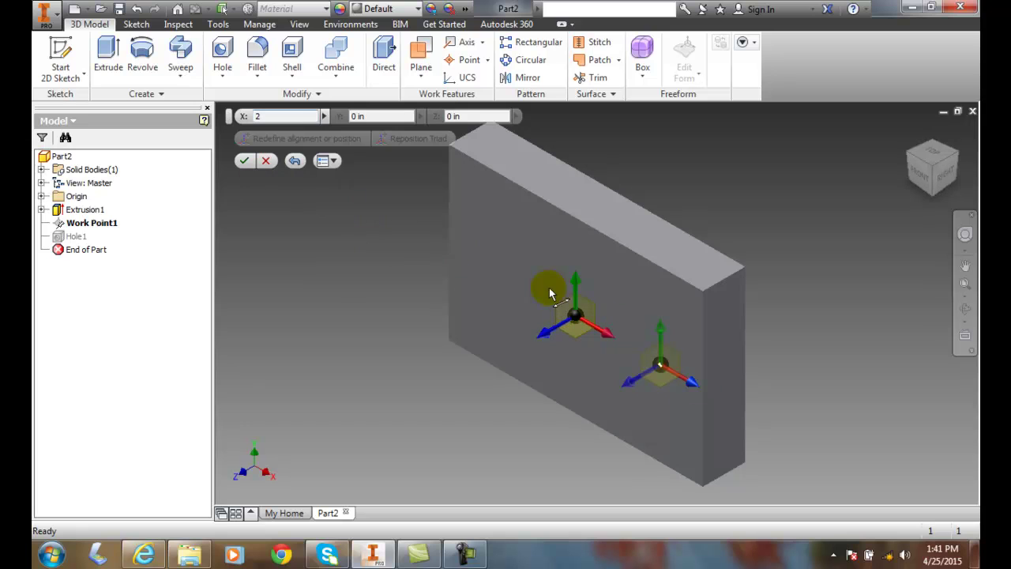
# Offset the work point 1 in along Y and apply the move so the hole follows
pyautogui.click(662, 330)
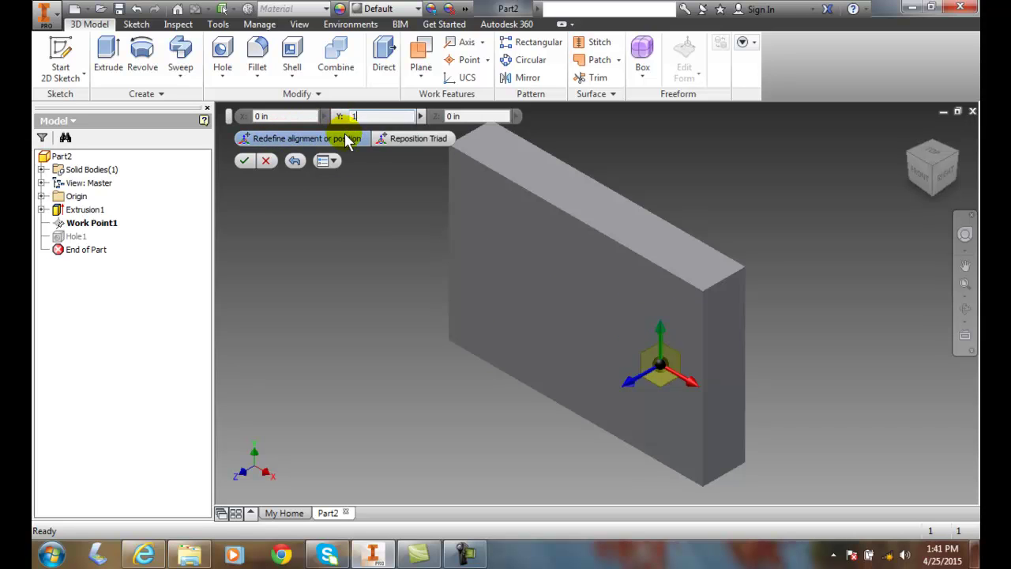
pyautogui.write('1')
pyautogui.press('Return')
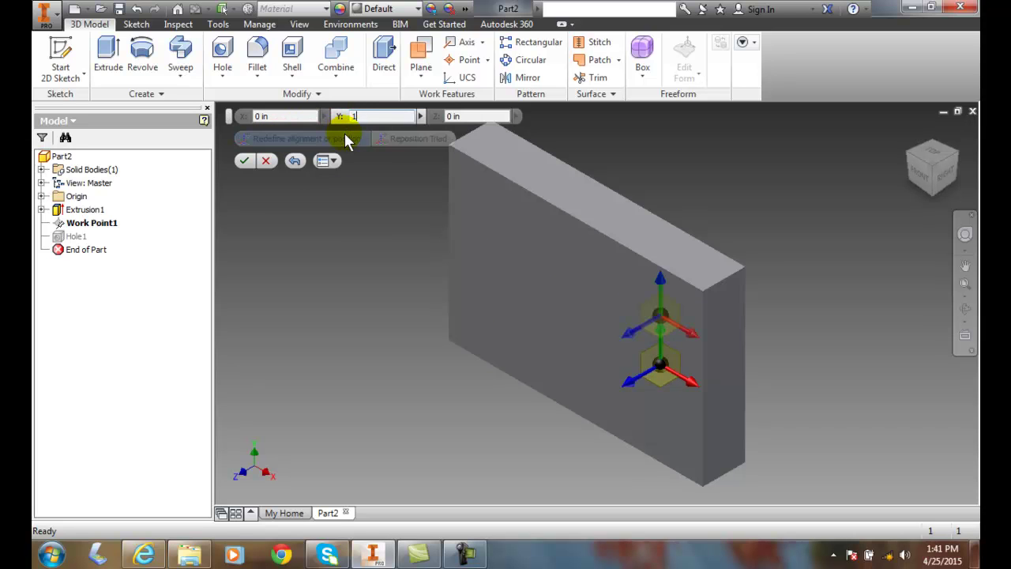
pyautogui.click(244, 162)
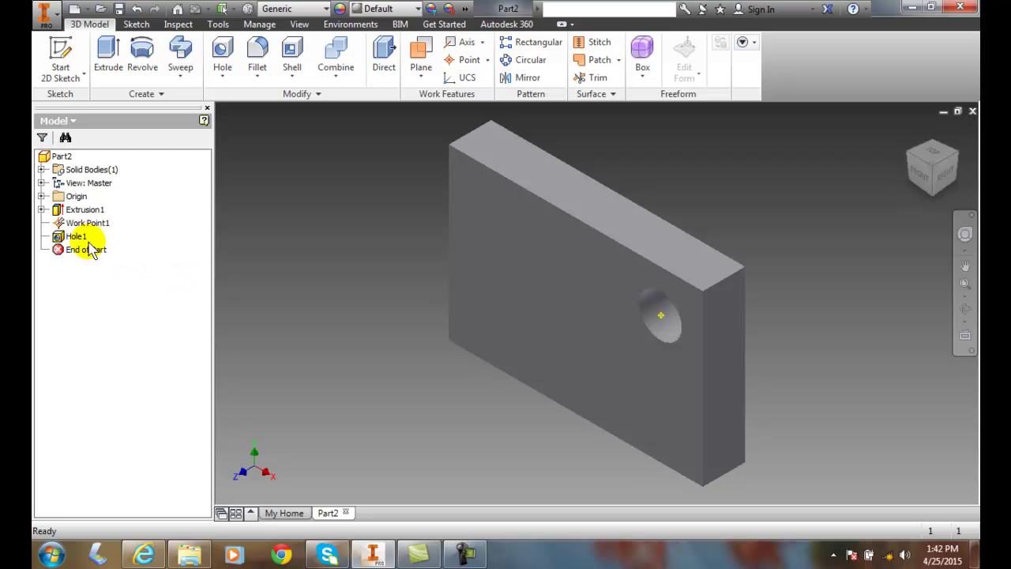
# Rotate the grounded work point 45 degrees about its X axis with 3D Move/Rotate and apply it
pyautogui.rightClick(82, 224)
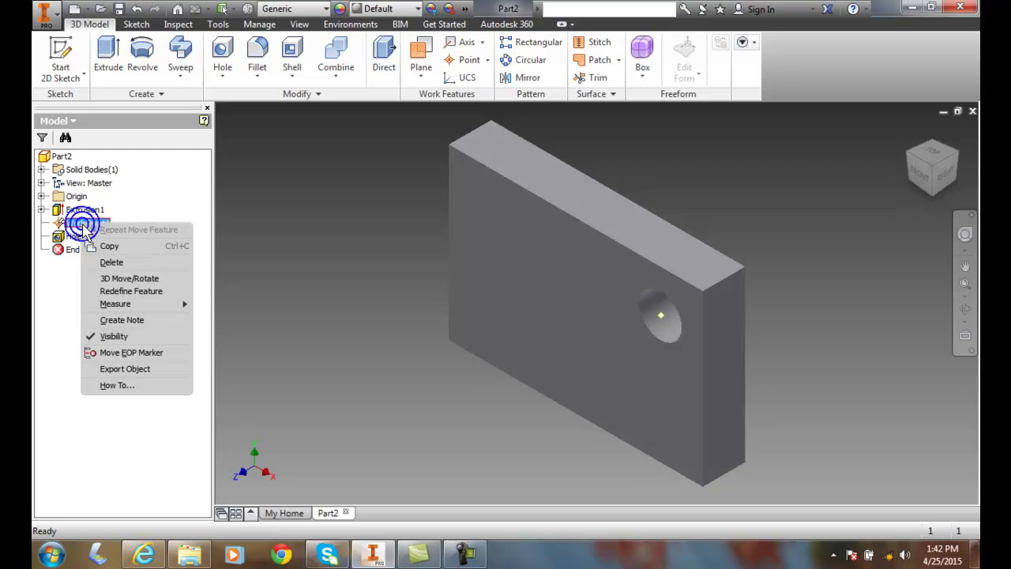
pyautogui.click(130, 279)
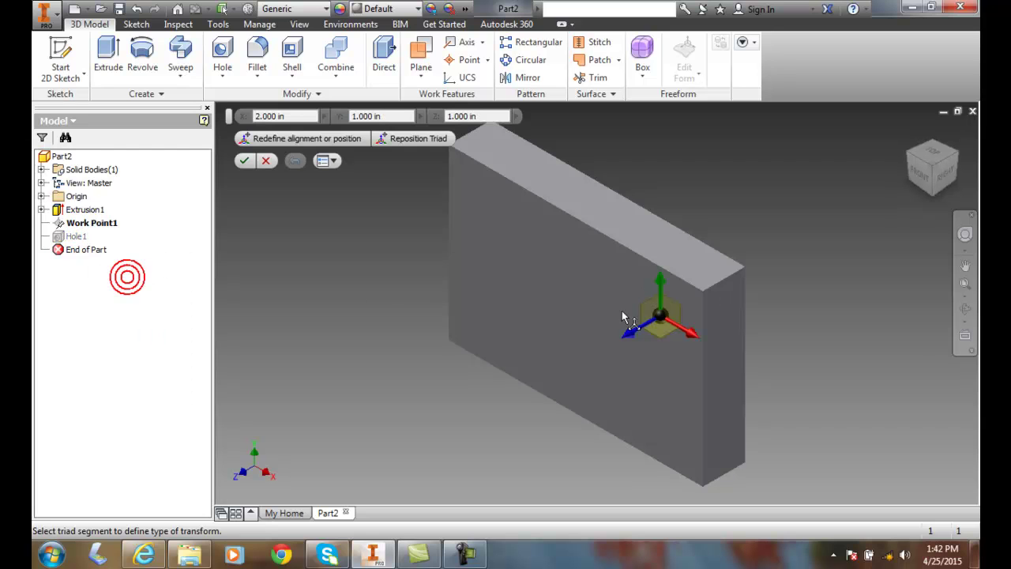
pyautogui.click(675, 328)
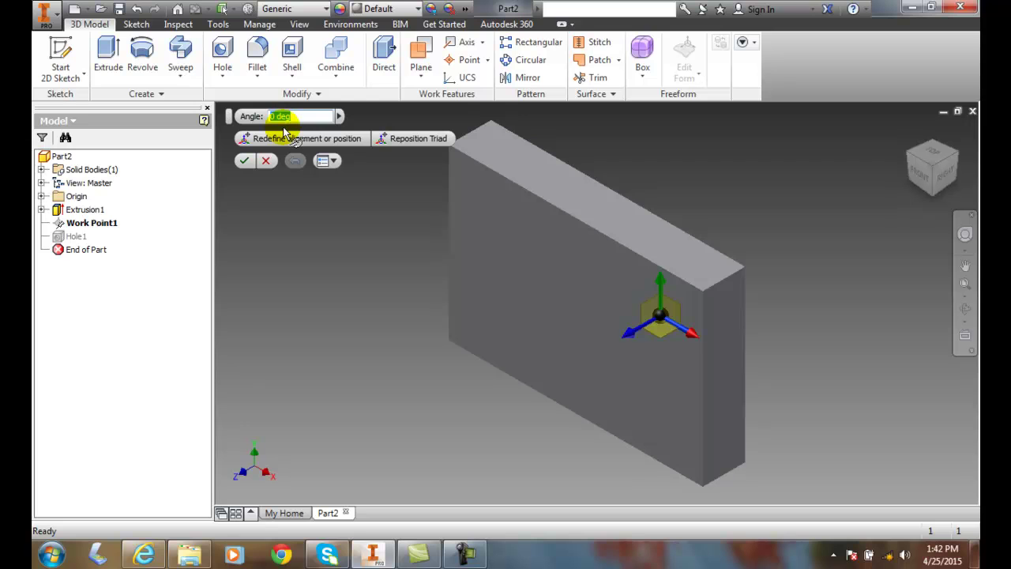
pyautogui.write('45')
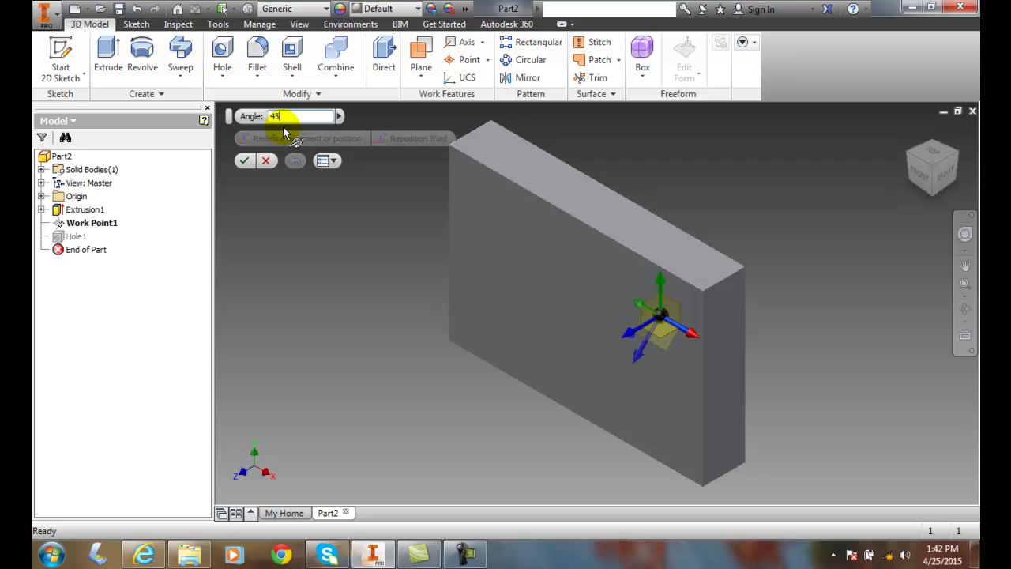
pyautogui.click(244, 160)
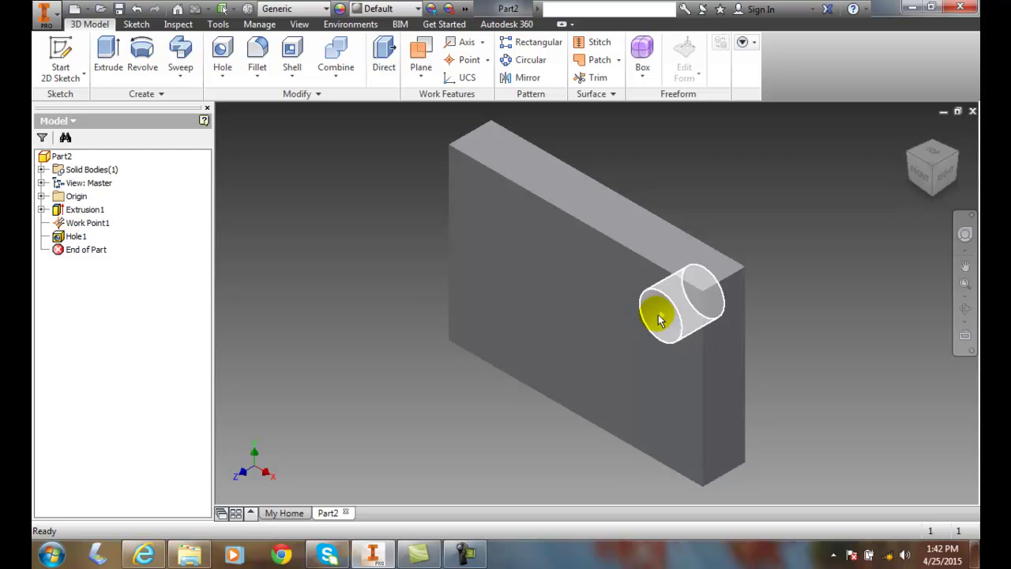
# Move the grounded work point freely to the block's upper front edge, about -1.578 in X, 1.283 in Y and 0.295 in Z, and apply
pyautogui.rightClick(76, 224)
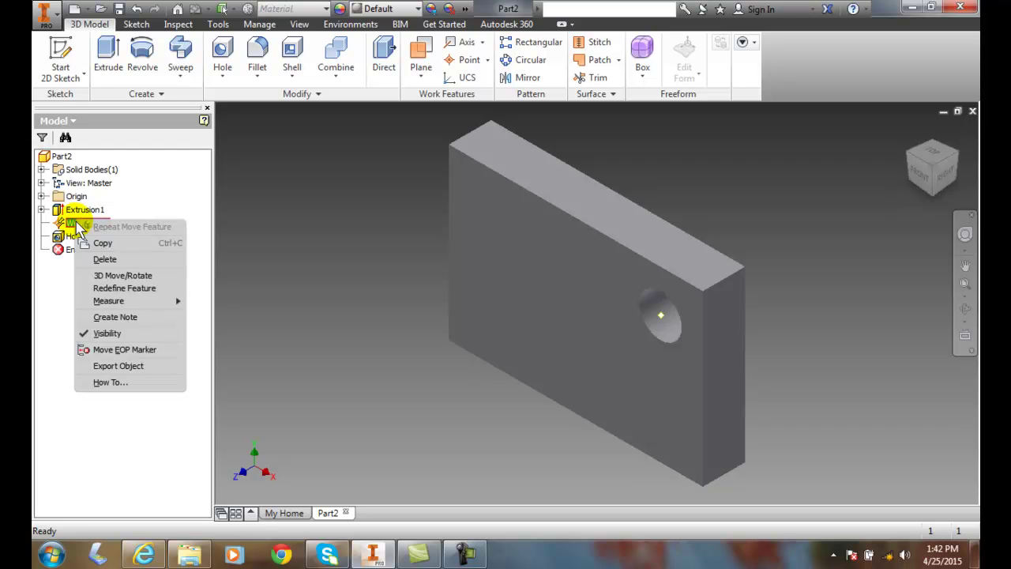
pyautogui.click(122, 275)
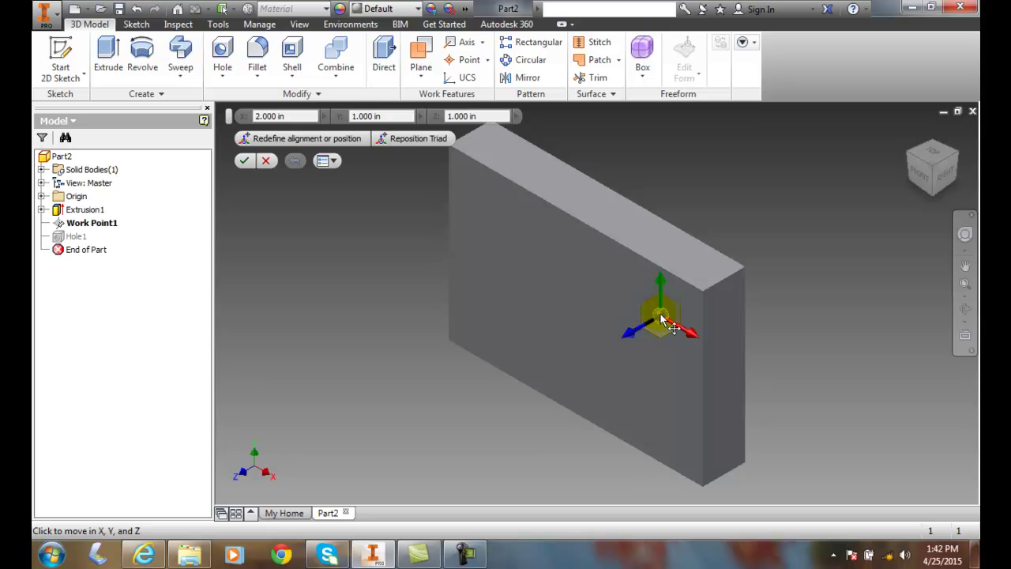
pyautogui.moveTo(662, 319); pyautogui.dragTo(581, 221)
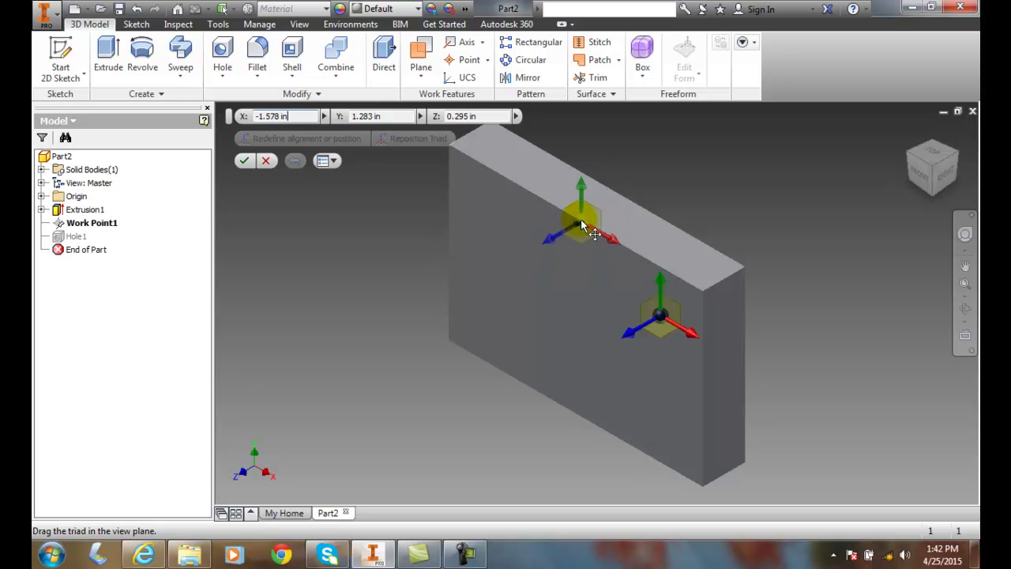
pyautogui.click(584, 225)
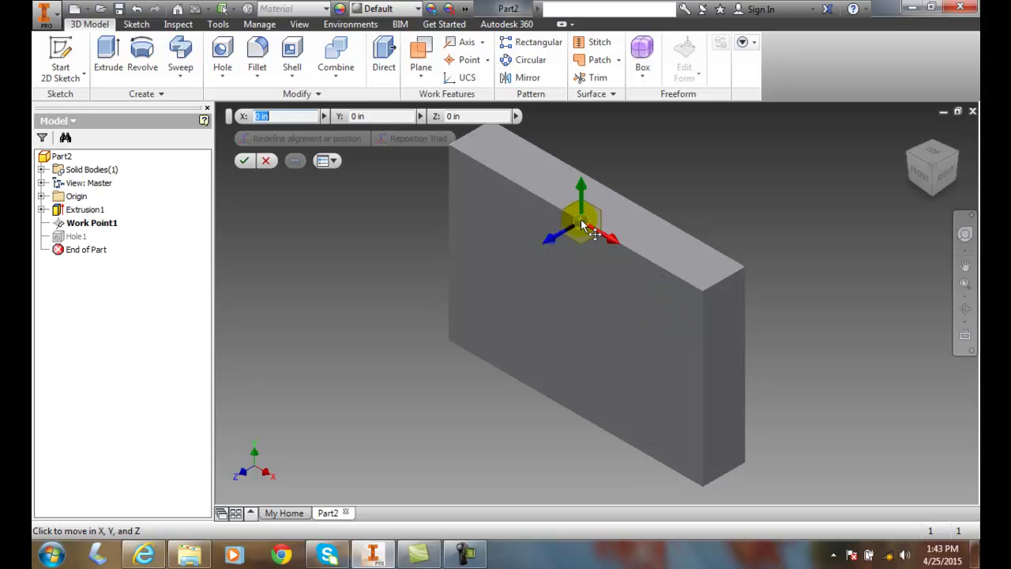
pyautogui.click(245, 161)
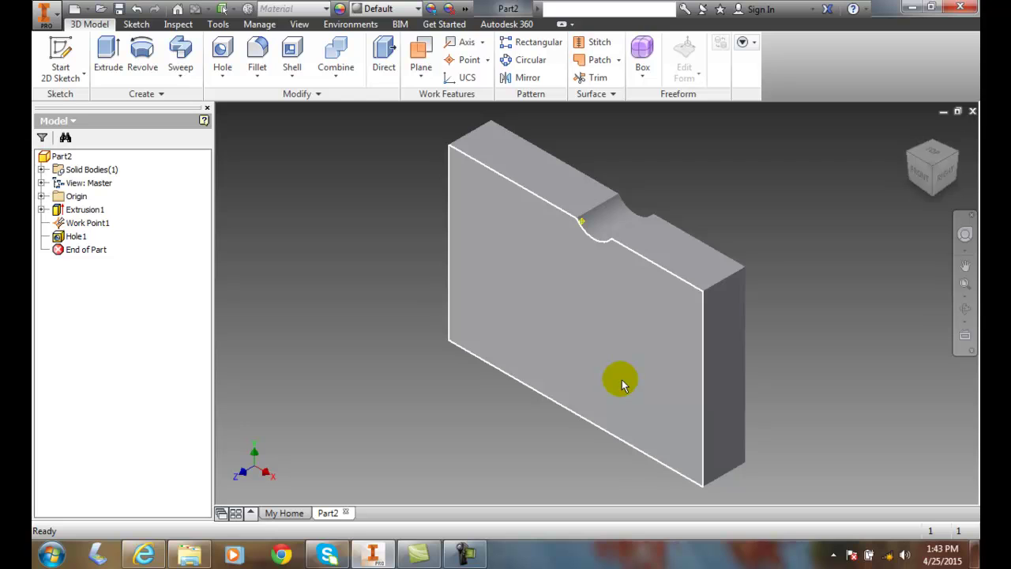
pyautogui.moveTo(622, 382)
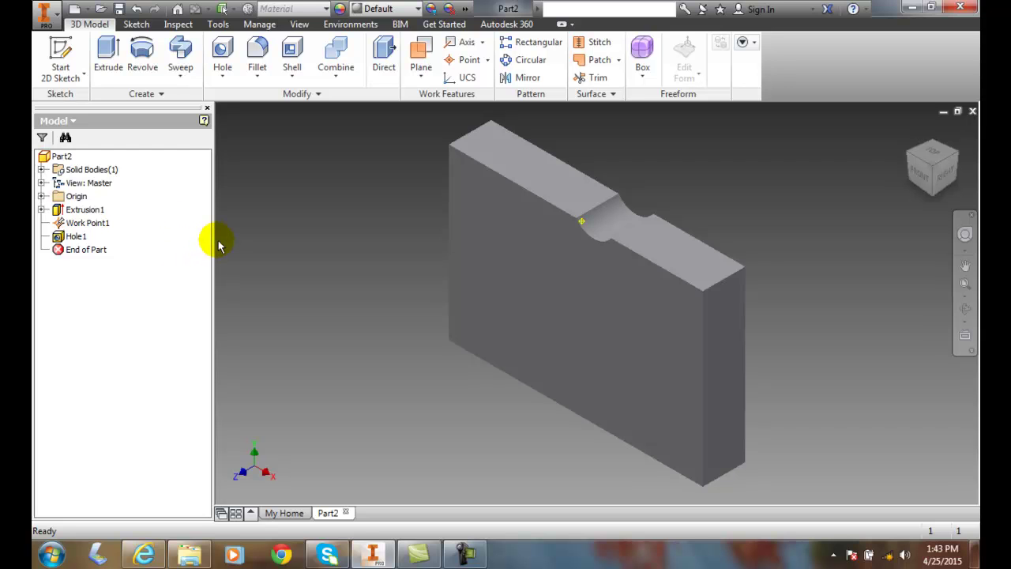
# Try to move the block's extrusion along its X axis with Move Feature and apply the transform
pyautogui.click(83, 210)
pyautogui.rightClick(83, 211)
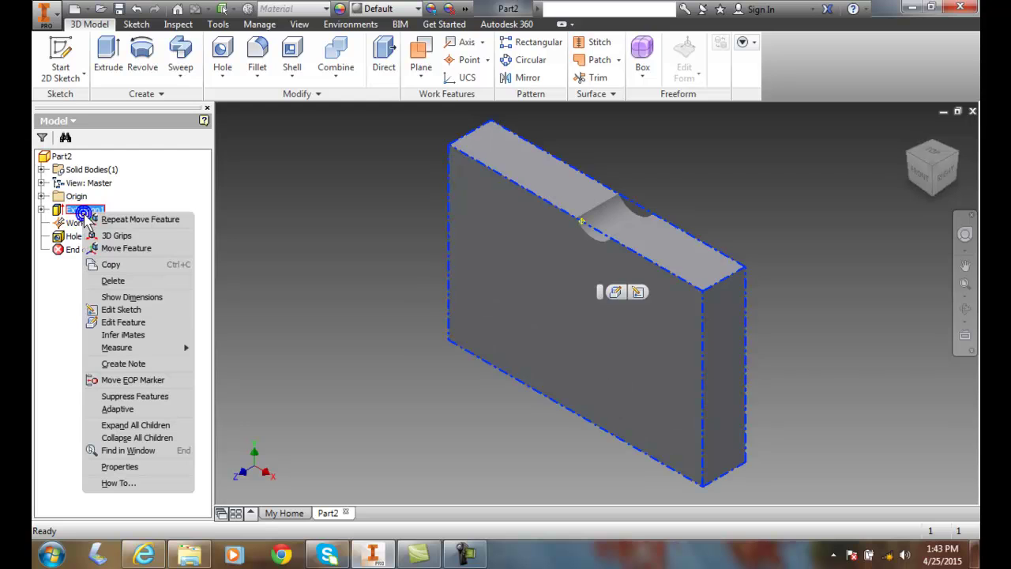
pyautogui.click(120, 248)
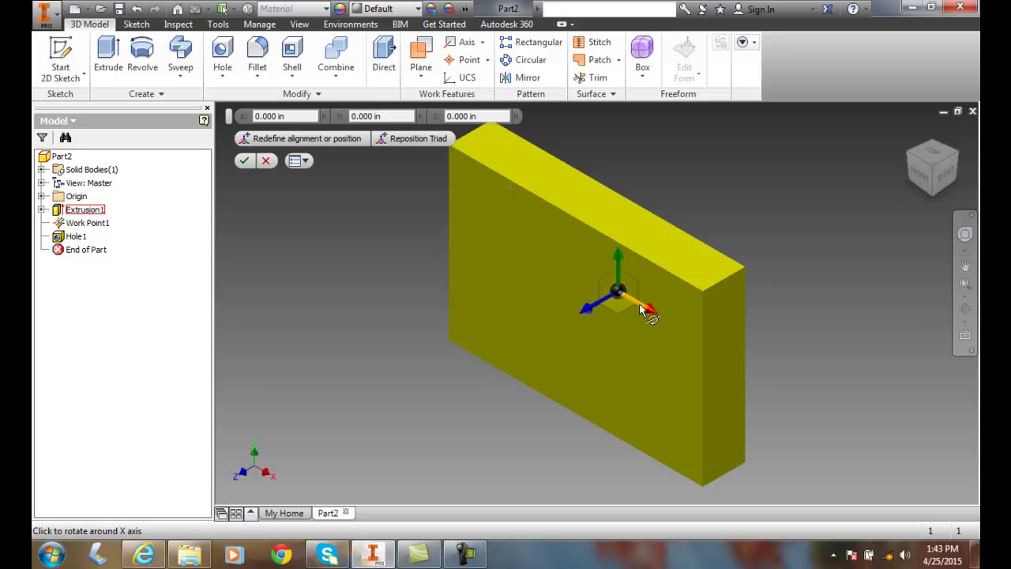
pyautogui.moveTo(648, 310)
pyautogui.mouseDown()
pyautogui.moveTo(686, 320)
pyautogui.moveTo(655, 305)
pyautogui.mouseUp()
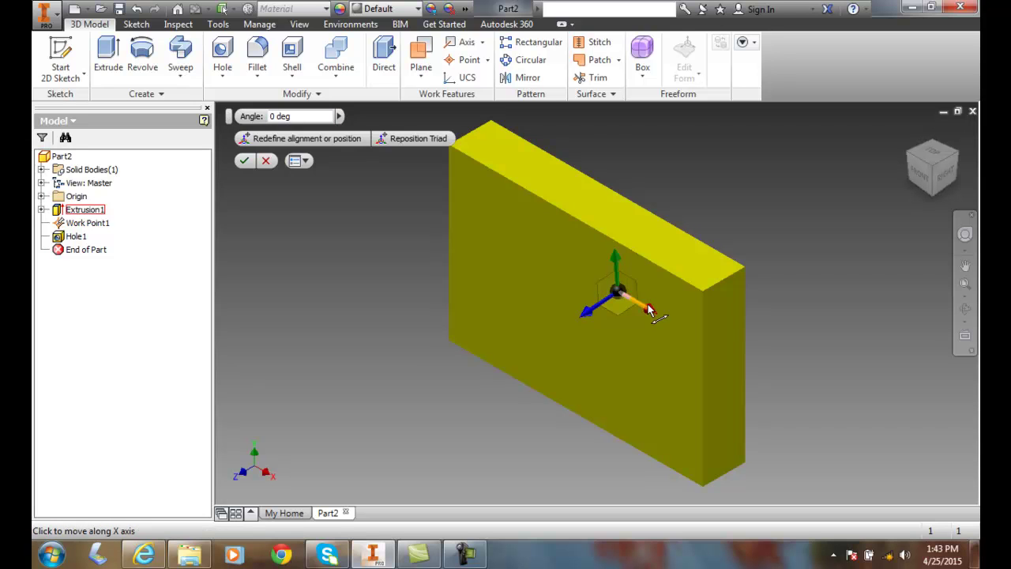
pyautogui.click(648, 306)
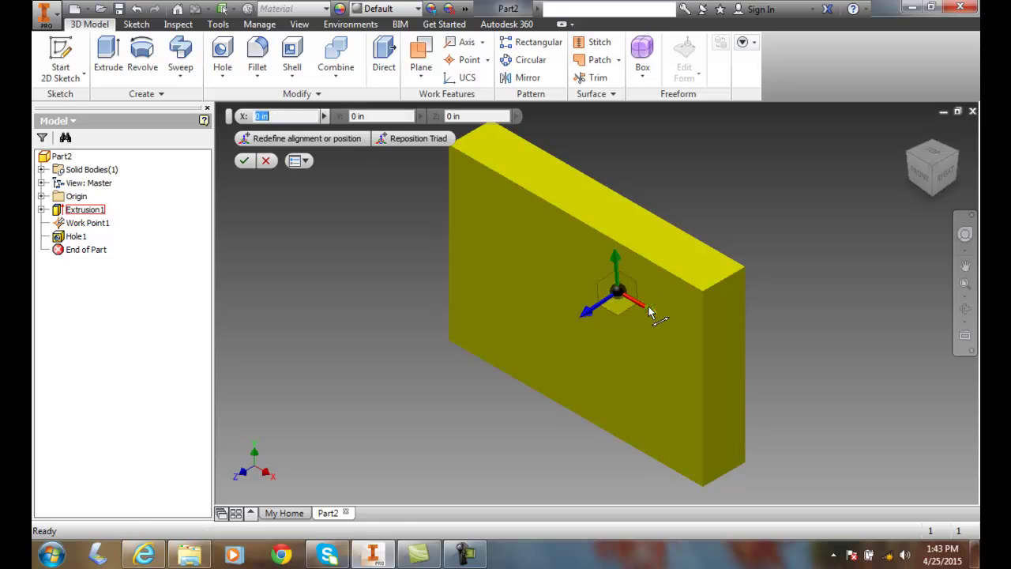
pyautogui.moveTo(650, 313); pyautogui.dragTo(697, 345)
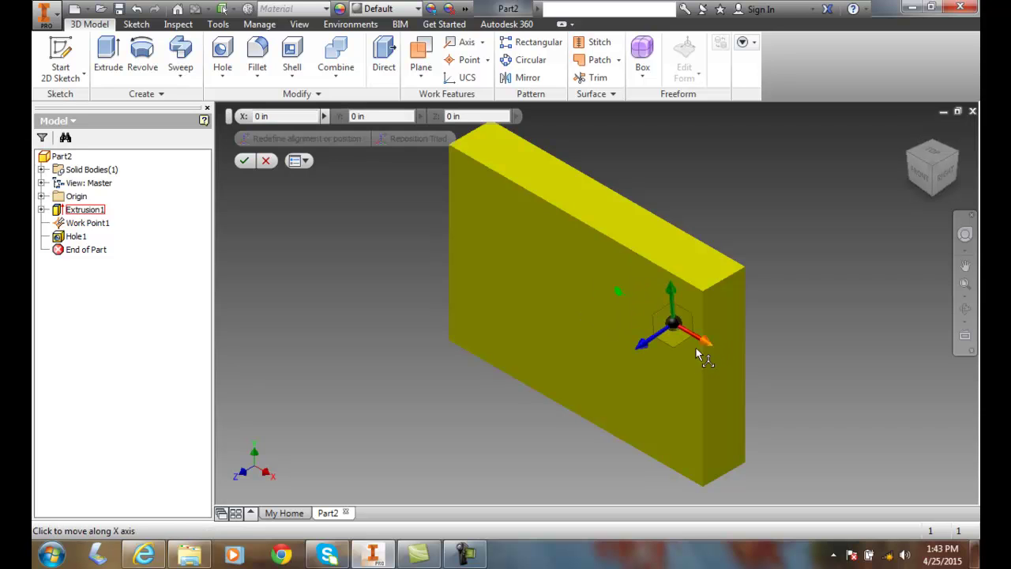
pyautogui.click(246, 161)
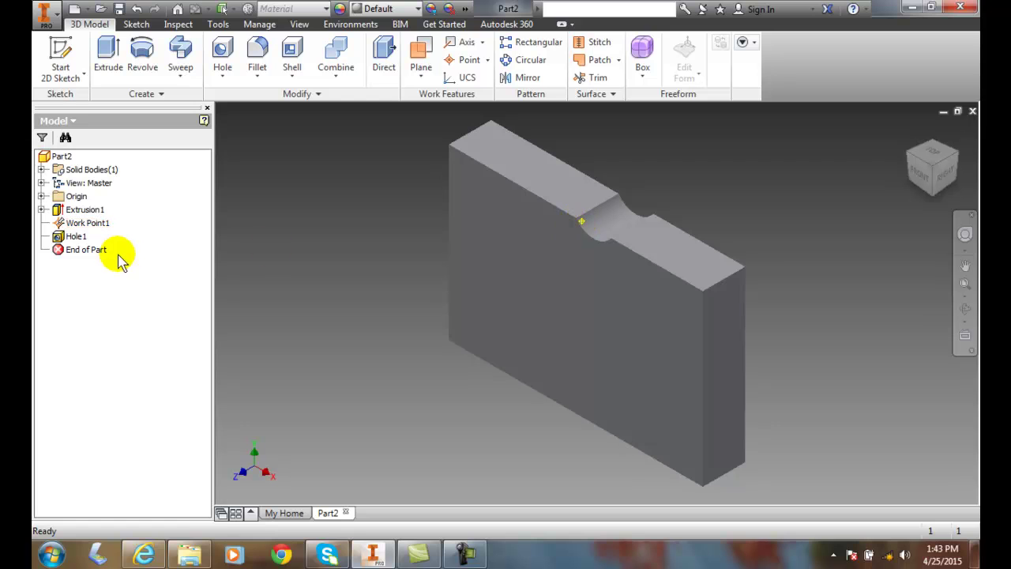
# Move the grounded work point freely with 3D Move/Rotate from the block's upper front edge down to near the front face's middle, and apply
pyautogui.click(86, 224)
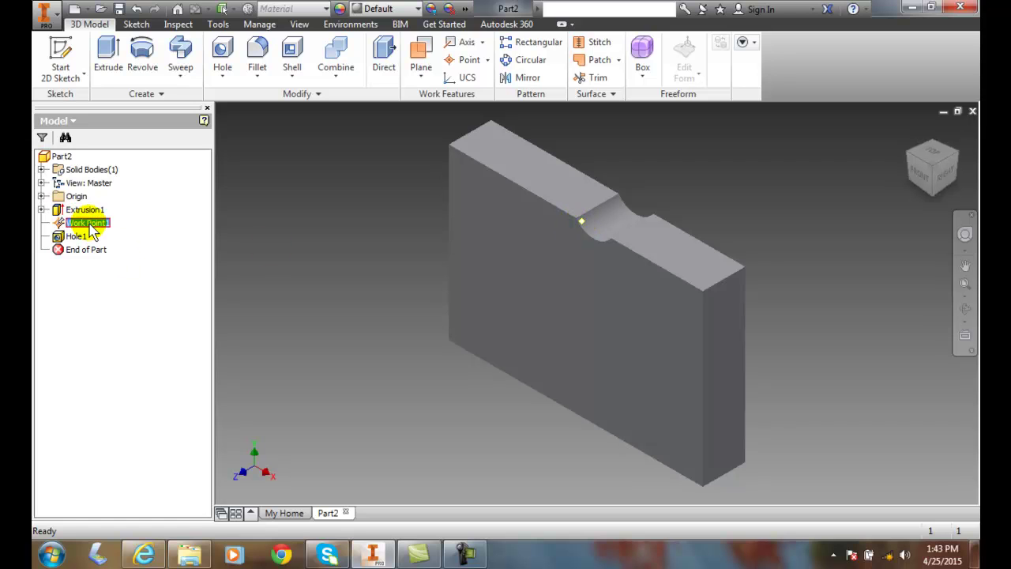
pyautogui.rightClick(89, 225)
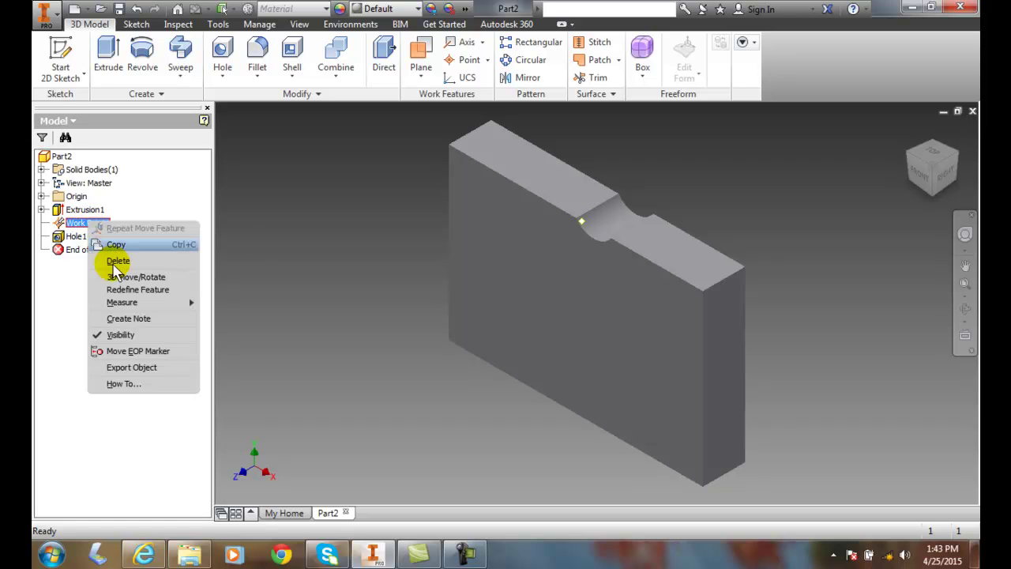
pyautogui.click(127, 278)
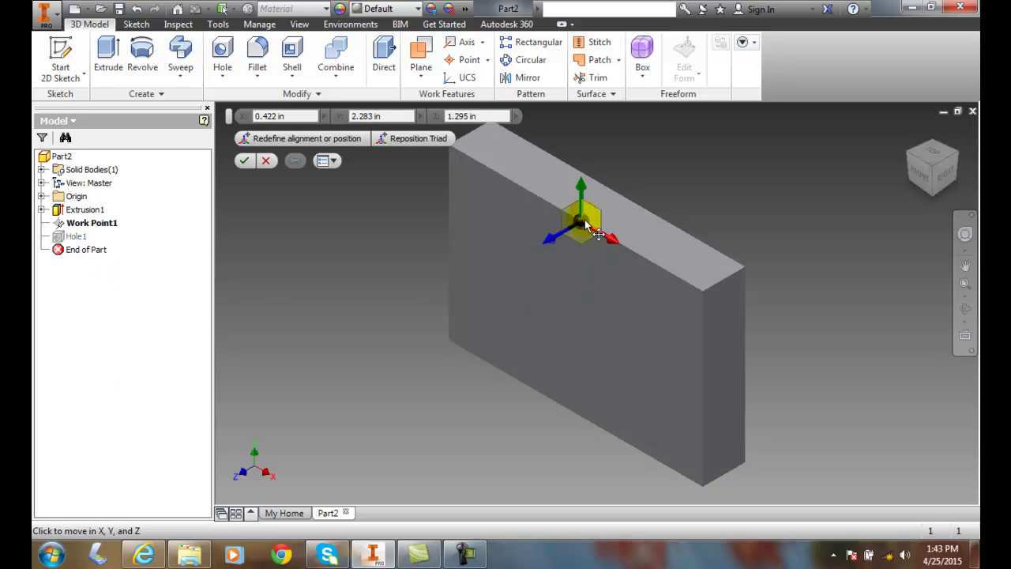
pyautogui.moveTo(585, 229); pyautogui.dragTo(582, 304)
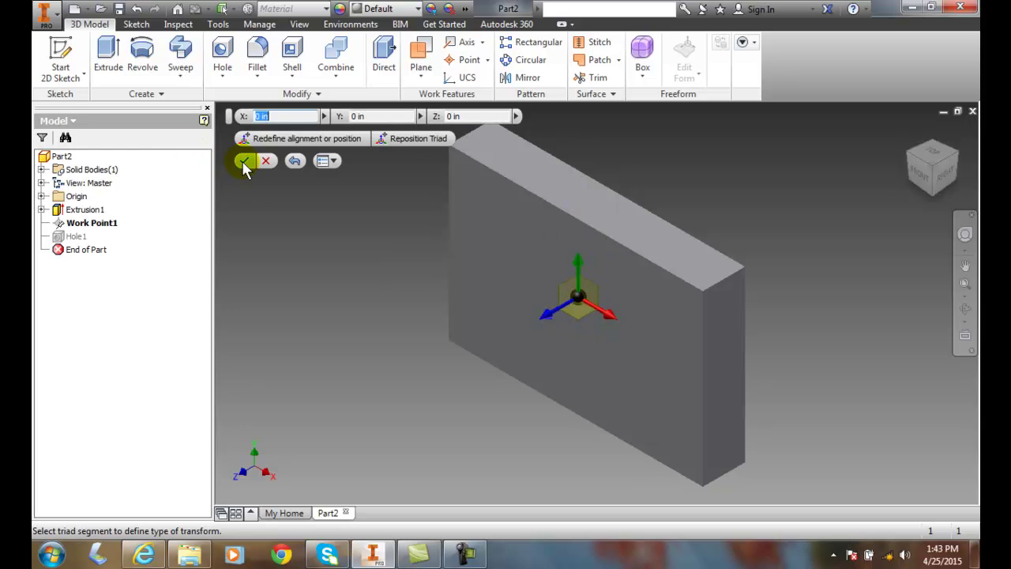
pyautogui.click(244, 161)
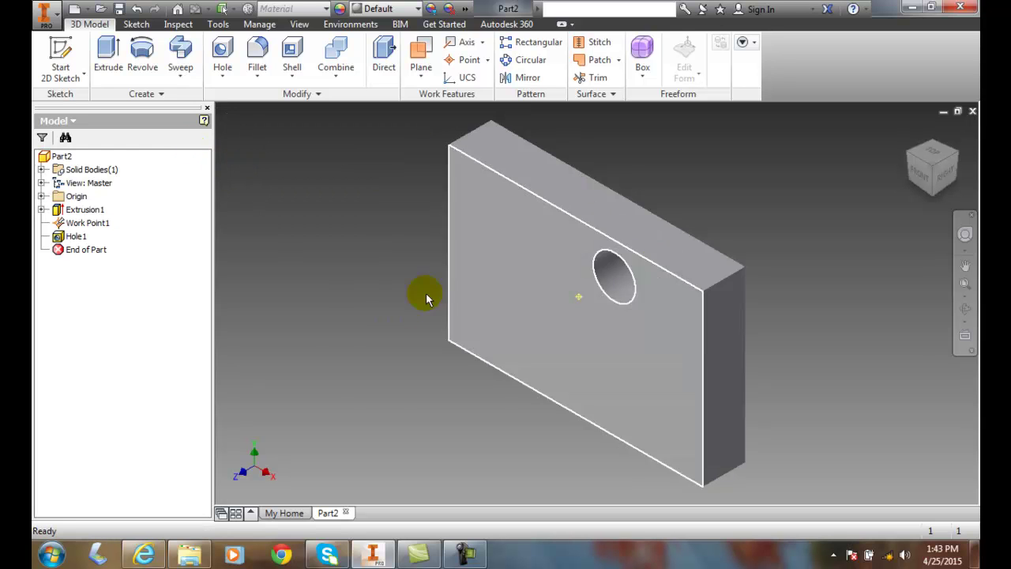